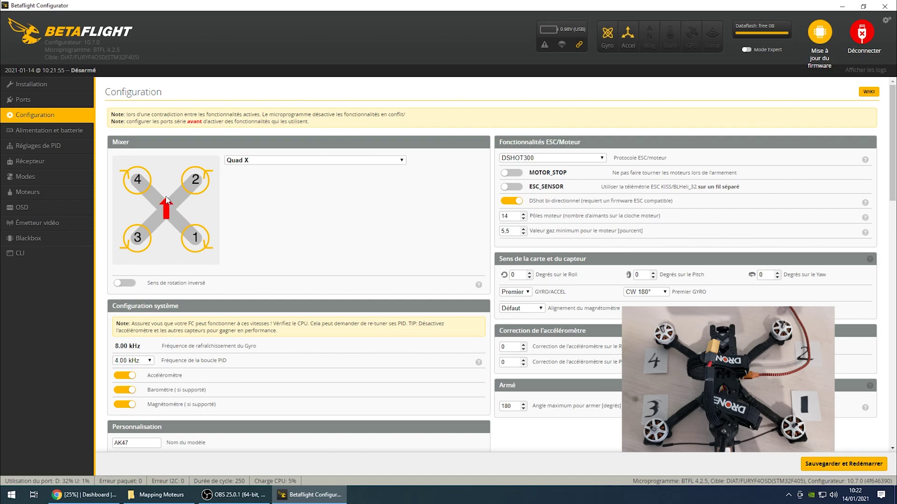
Step: Enable motor test mode for the connected quad and briefly spin motors 1 to 4 one at a time
{"action": "left_click", "coordinate": [46, 198]}
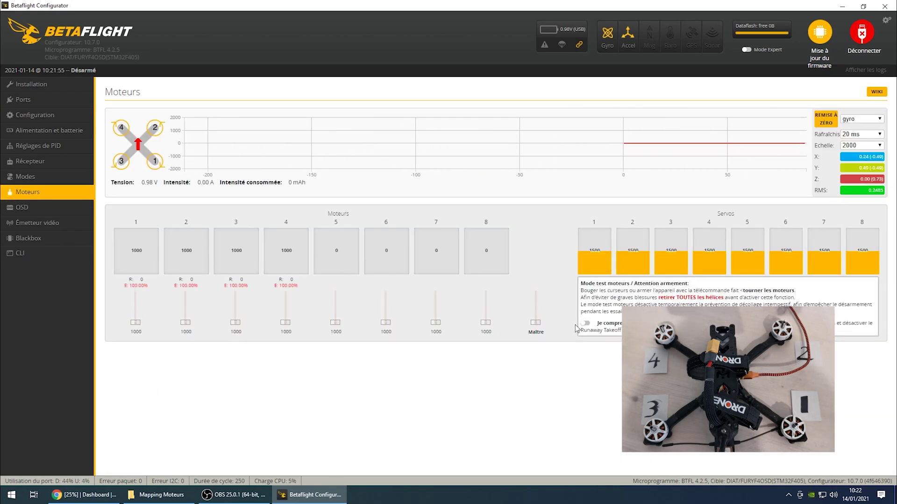
{"action": "mouse_move", "coordinate": [187, 280]}
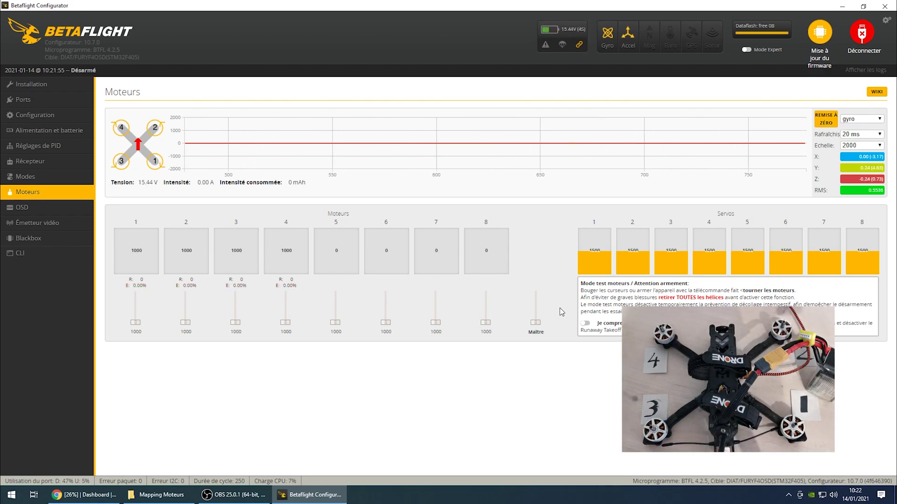
{"action": "left_click", "coordinate": [585, 327]}
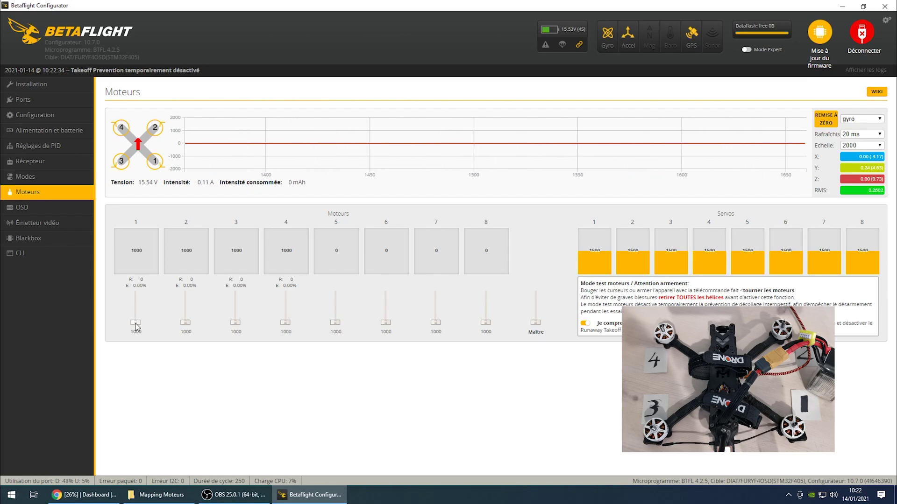
{"action": "left_click_drag", "start_coordinate": [135, 326], "coordinate": [137, 338]}
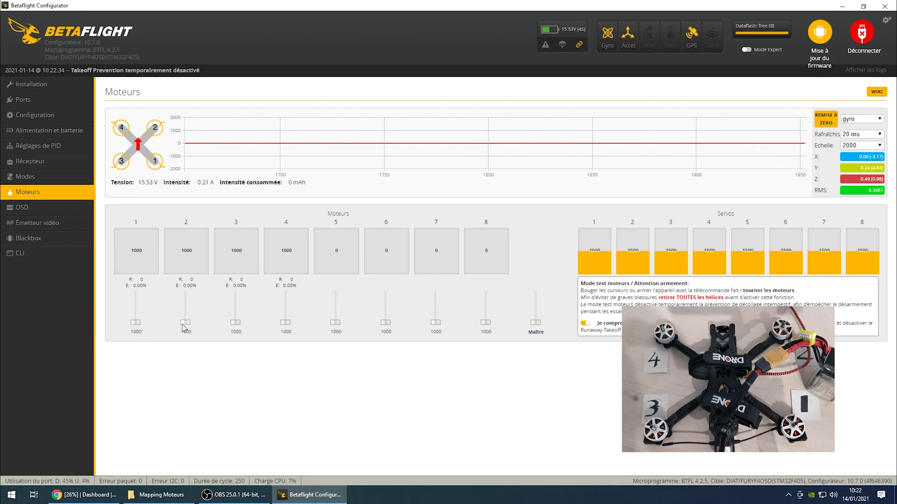
{"action": "left_click_drag", "start_coordinate": [188, 320], "coordinate": [236, 340]}
{"action": "mouse_move", "coordinate": [285, 322]}
{"action": "left_mouse_down"}
{"action": "mouse_move", "coordinate": [286, 314]}
{"action": "mouse_move", "coordinate": [288, 333]}
{"action": "left_mouse_up"}
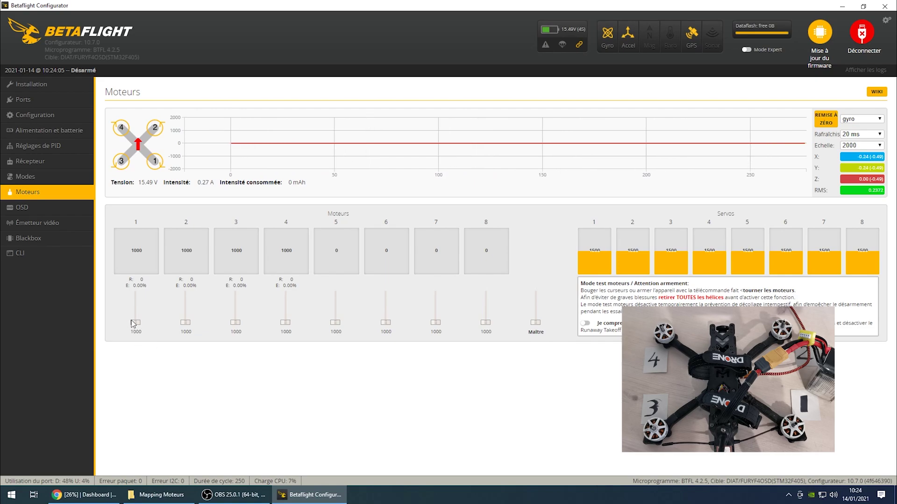
Step: Re-enable motor test mode and spin motors 1 to 4 individually again to identify which arm each output drives
{"action": "left_click", "coordinate": [585, 324]}
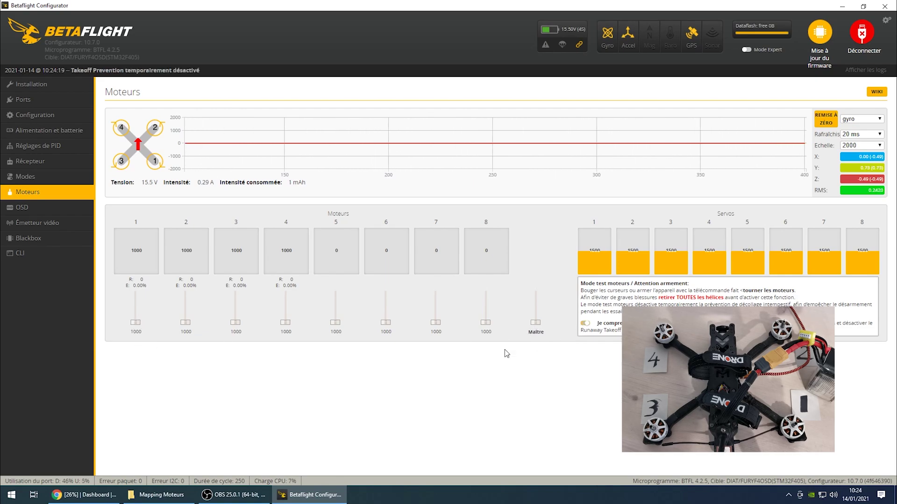
{"action": "left_click", "coordinate": [136, 320]}
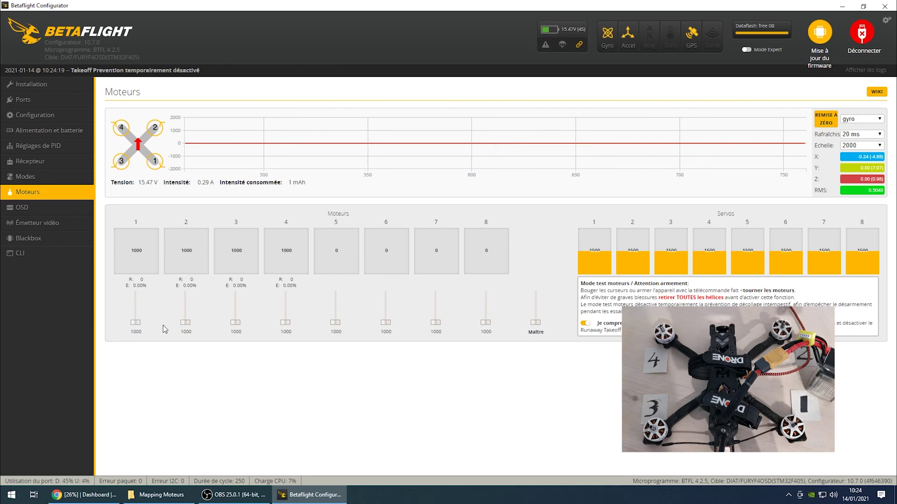
{"action": "left_click", "coordinate": [184, 321]}
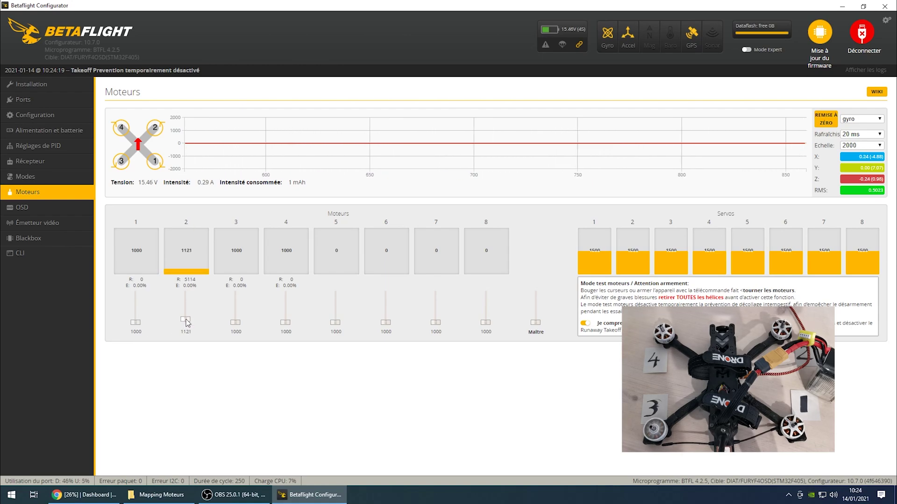
{"action": "left_click_drag", "start_coordinate": [185, 322], "coordinate": [185, 338]}
{"action": "left_click_drag", "start_coordinate": [235, 322], "coordinate": [234, 336]}
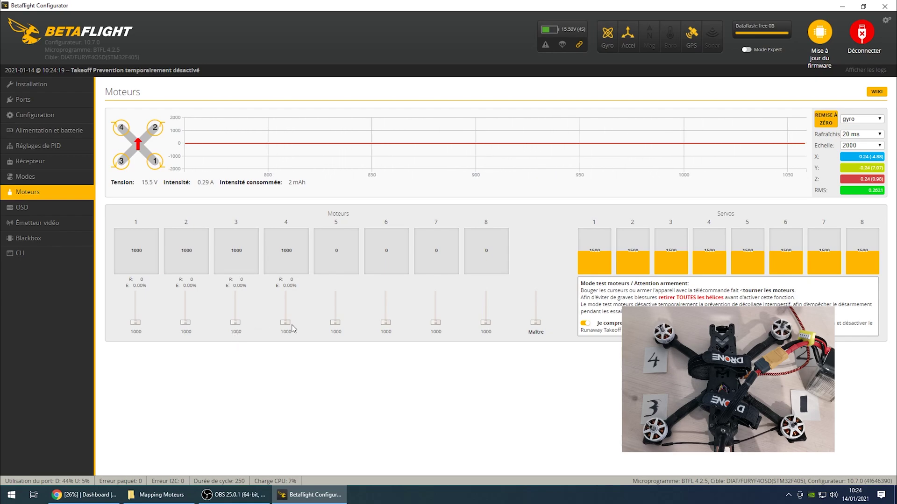
{"action": "left_click_drag", "start_coordinate": [285, 323], "coordinate": [286, 330]}
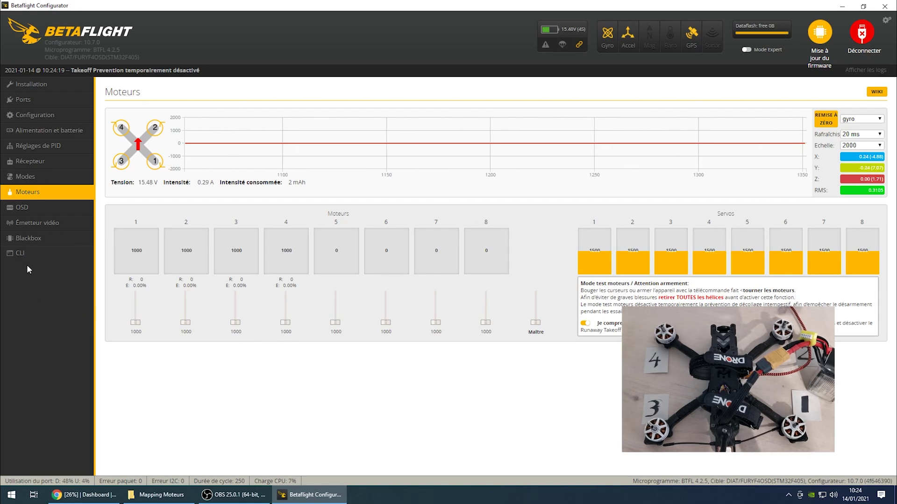
Step: List the flight controller's pin assignments by running the resource command in the CLI
{"action": "left_click", "coordinate": [20, 255]}
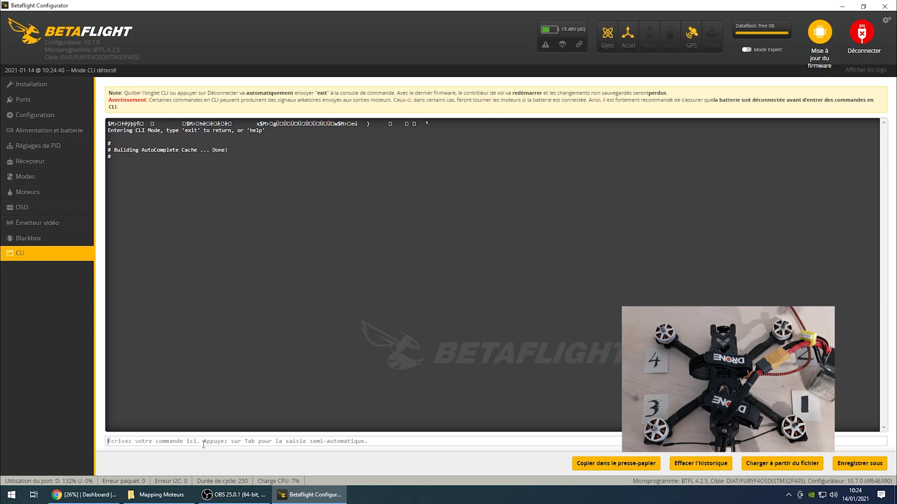
{"action": "type", "text": "re"}
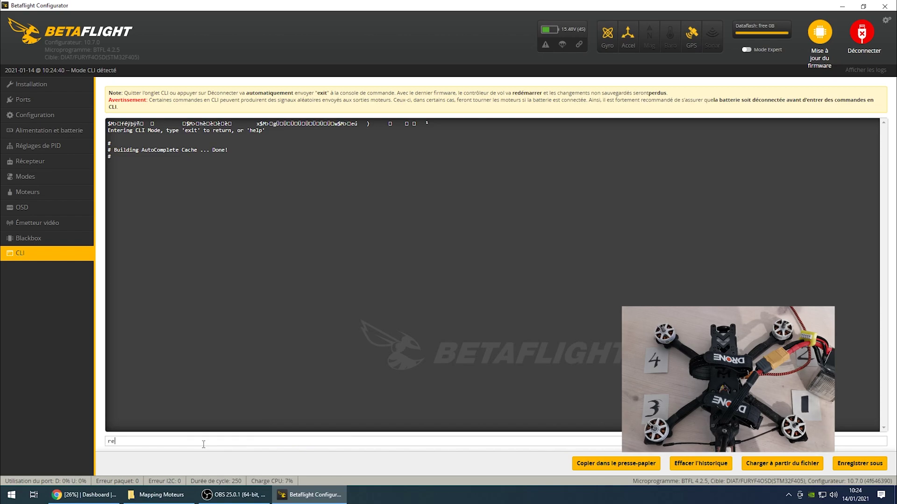
{"action": "type", "text": "sour"}
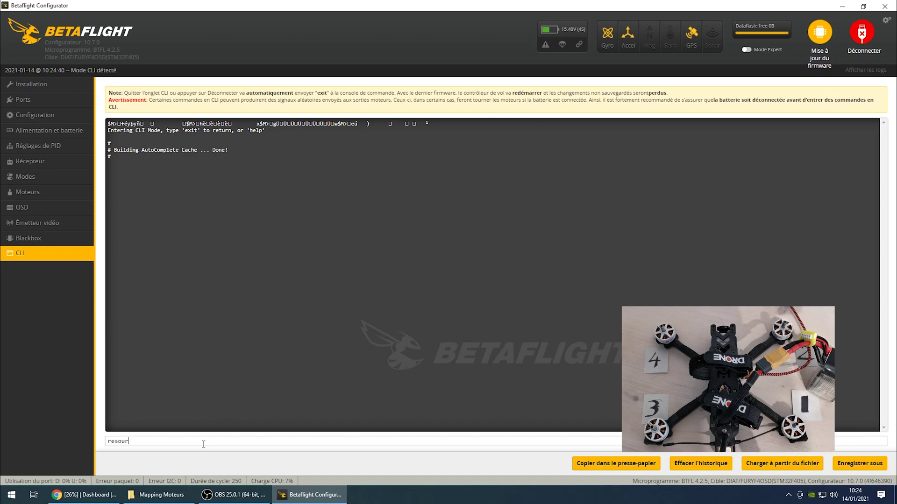
{"action": "type", "text": "ce"}
{"action": "key", "text": "Return"}
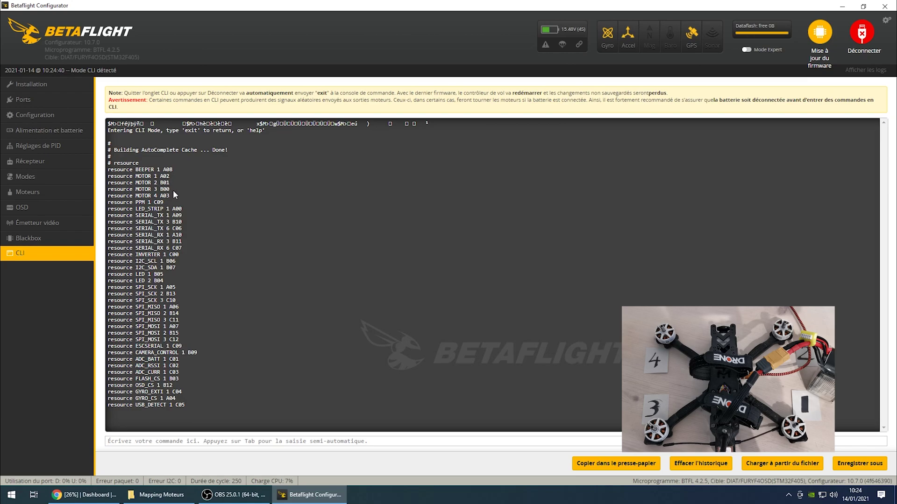
Step: Copy the MOTOR 1 to MOTOR 4 resource lines from the CLI output into Moteurs.txt in Notepad, followed by a blank line
{"action": "left_click_drag", "start_coordinate": [171, 195], "coordinate": [108, 180]}
{"action": "key", "text": "ctrl+c"}
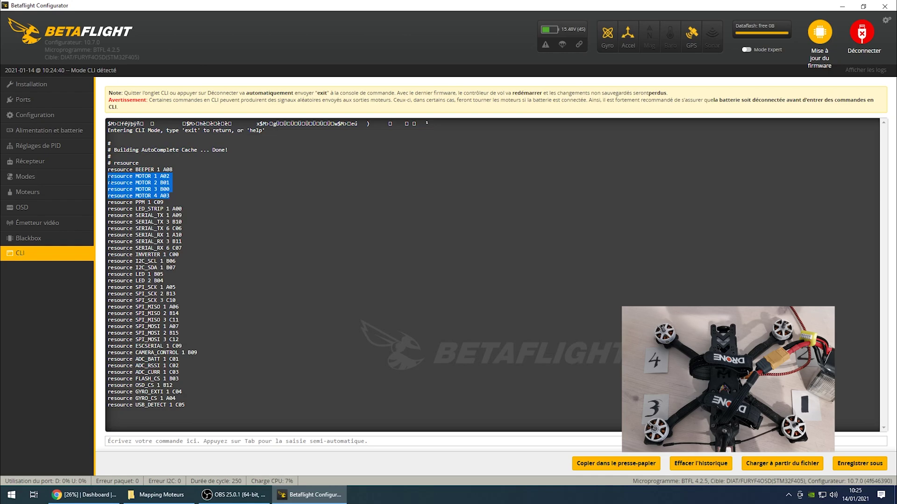
{"action": "left_click", "coordinate": [161, 495]}
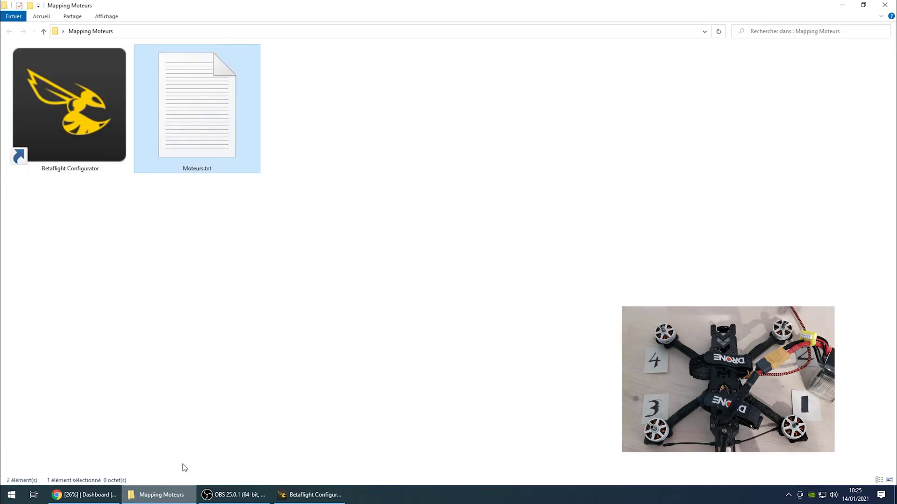
{"action": "double_click", "coordinate": [208, 143]}
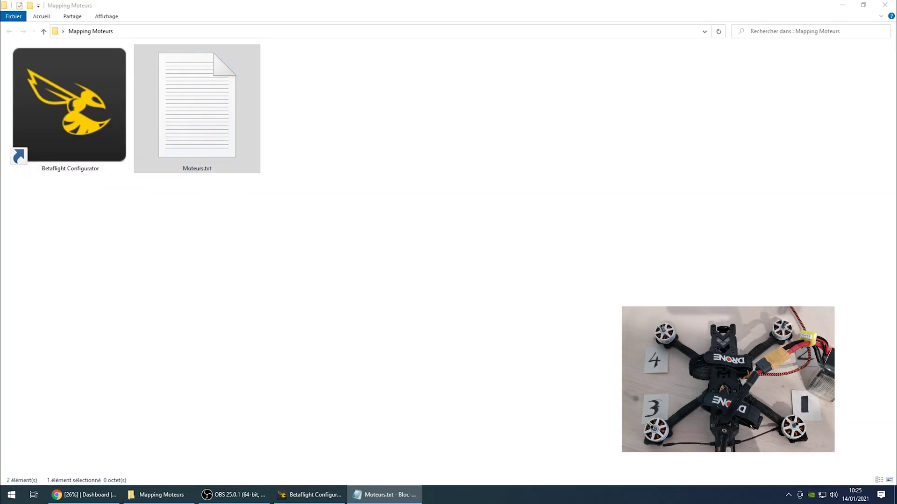
{"action": "left_click_drag", "start_coordinate": [441, 16], "coordinate": [584, 36]}
{"action": "key", "text": "ctrl+v"}
{"action": "key", "text": "Return"}
{"action": "key", "text": "Return"}
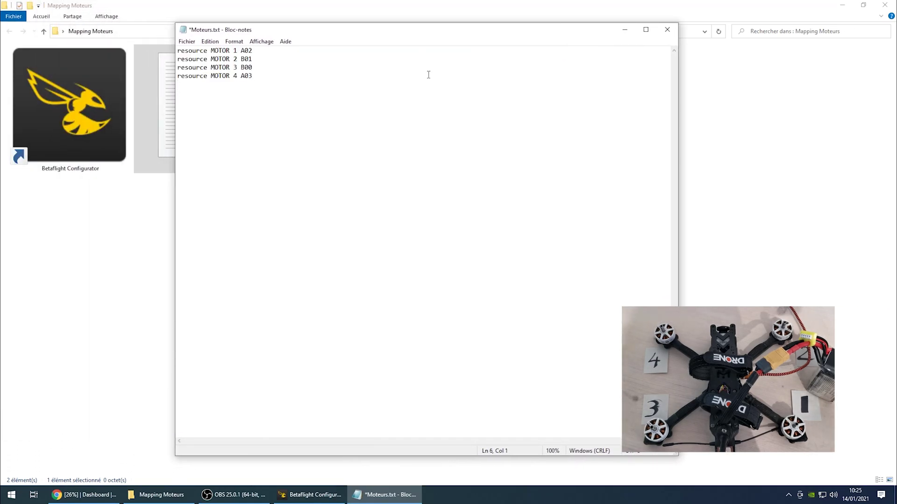
Step: Add two more copies of the four motor resource lines below the first block, separated by a blank line
{"action": "key", "text": "ctrl+v"}
{"action": "key", "text": "Return"}
{"action": "key", "text": "Return"}
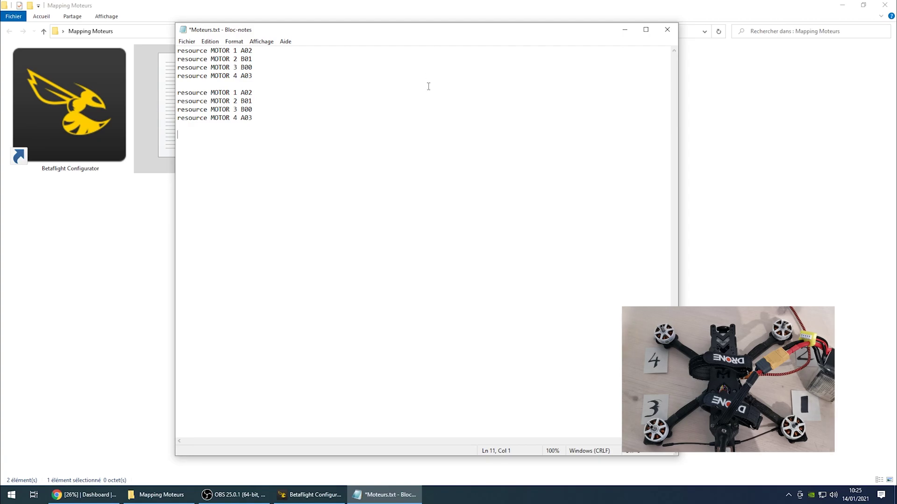
{"action": "key", "text": "ctrl+v"}
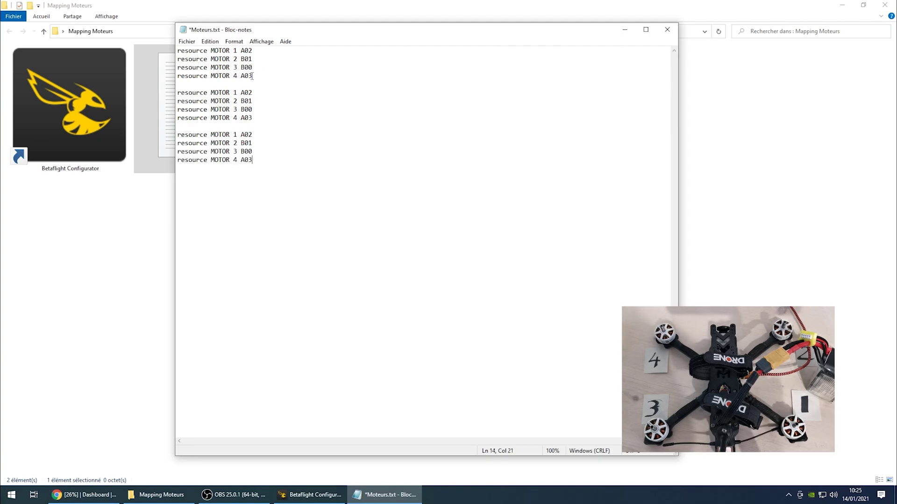
{"action": "left_click_drag", "start_coordinate": [243, 70], "coordinate": [168, 48]}
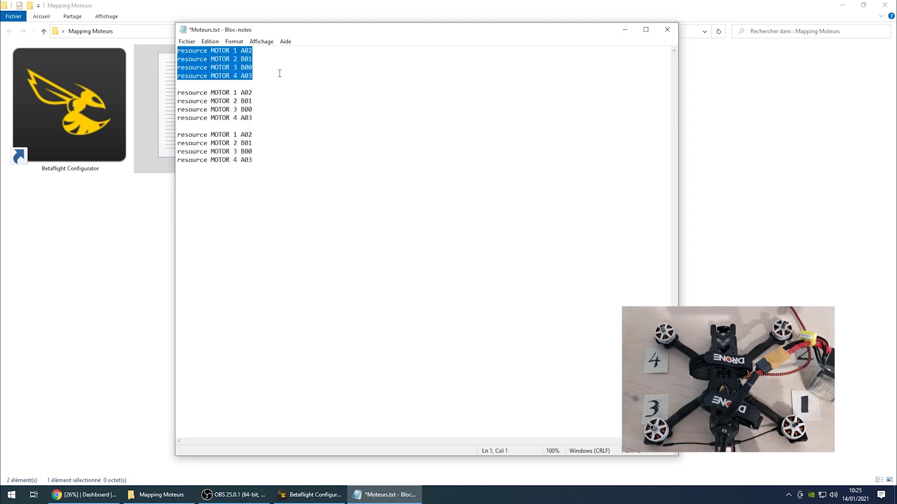
{"action": "left_click", "coordinate": [275, 79]}
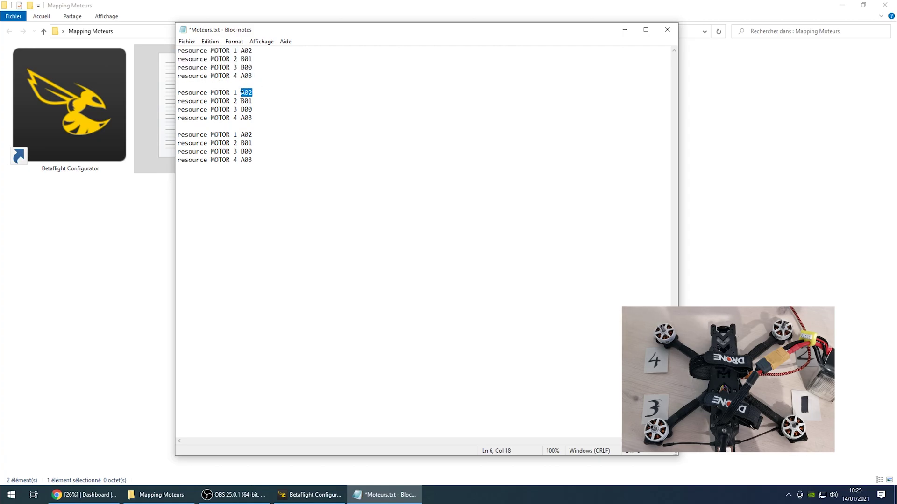
Step: Replace the pin of all four motors in the second block with none
{"action": "type", "text": "one"}
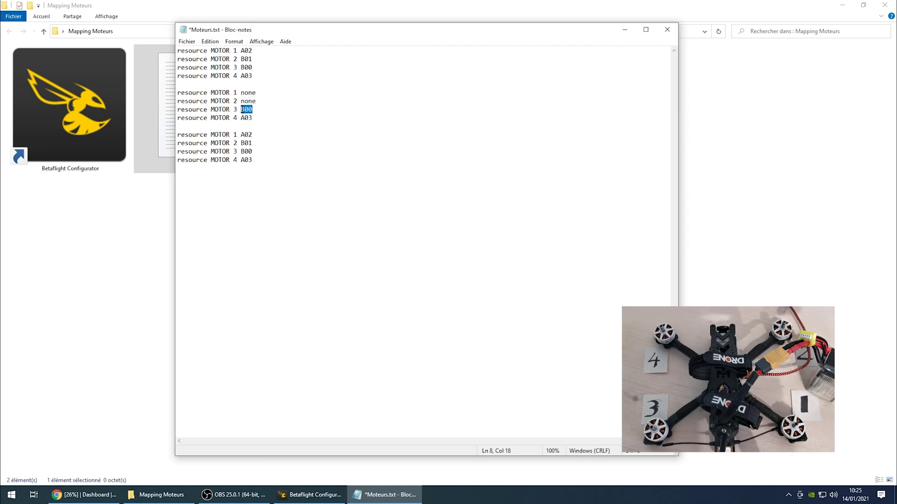
{"action": "type", "text": "none"}
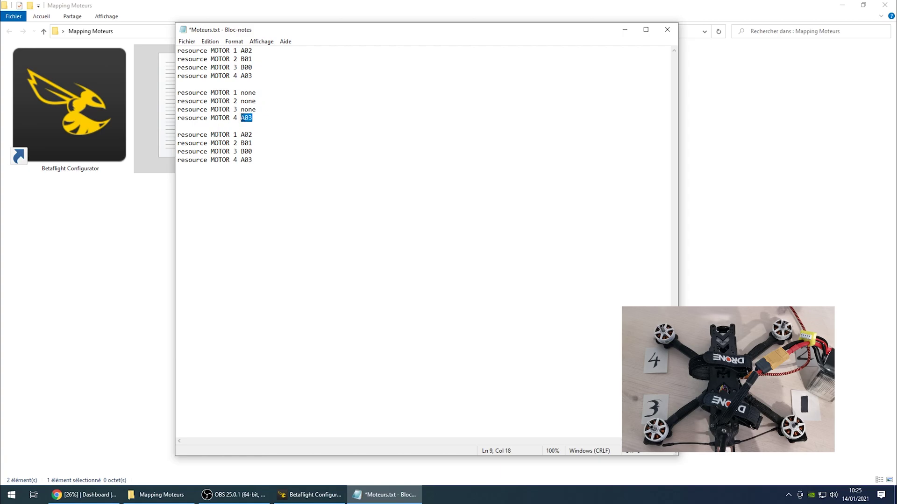
{"action": "type", "text": "one"}
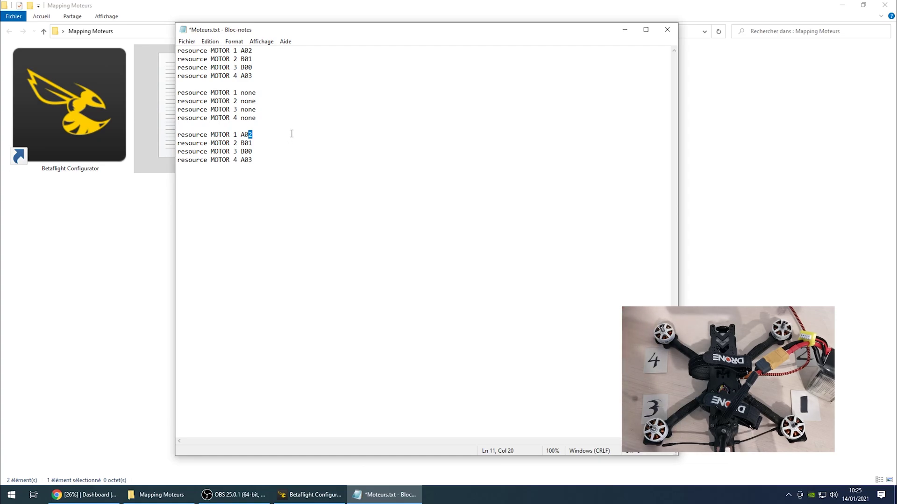
Step: Remap the third block's pins to A03 for MOTOR 1, B00 for MOTOR 2, B01 for MOTOR 3 and A02 for MOTOR 4
{"action": "type", "text": "3"}
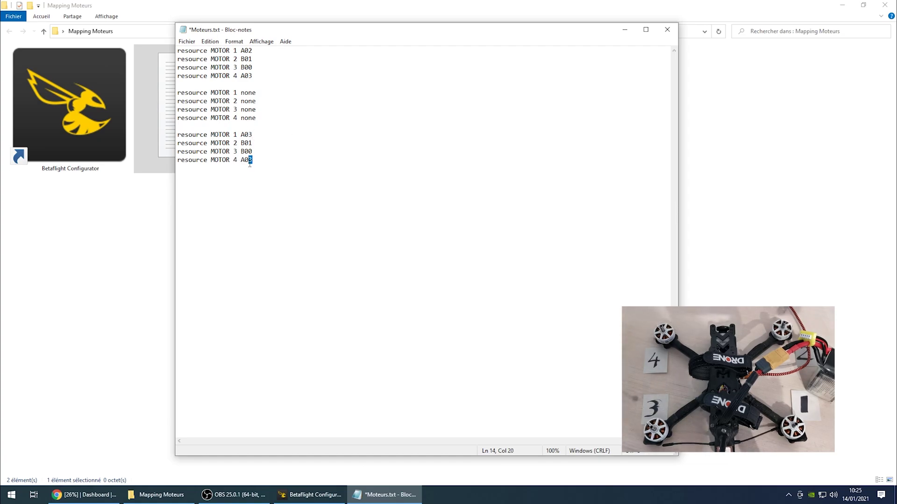
{"action": "type", "text": "2"}
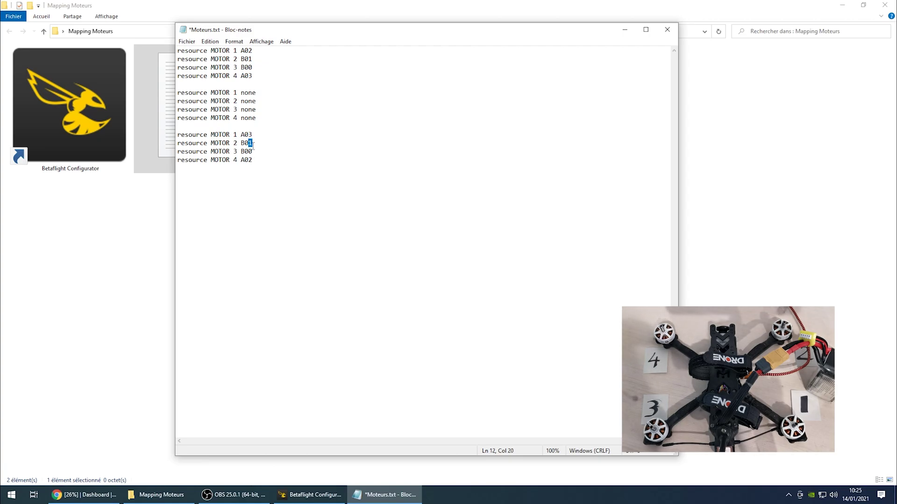
{"action": "type", "text": "0"}
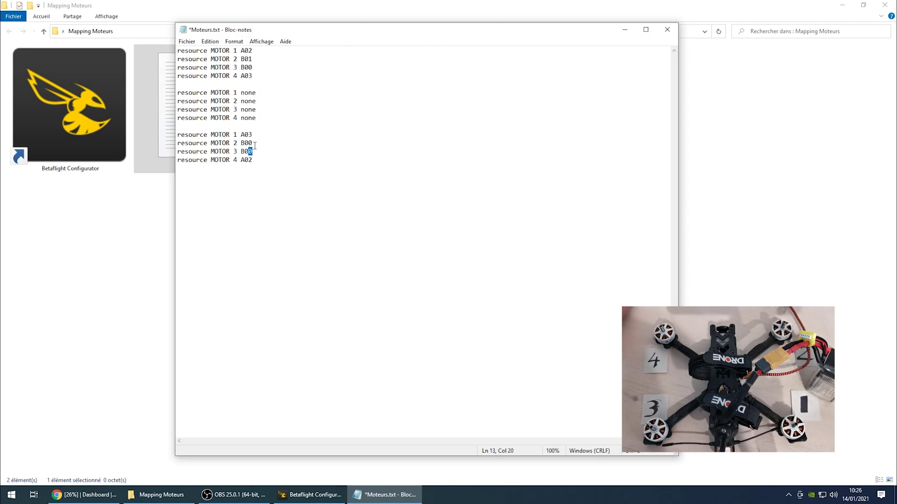
{"action": "type", "text": "1"}
Step: Copy the second and third blocks of motor resource commands and run them in the Betaflight CLI
{"action": "left_click_drag", "start_coordinate": [257, 160], "coordinate": [163, 98]}
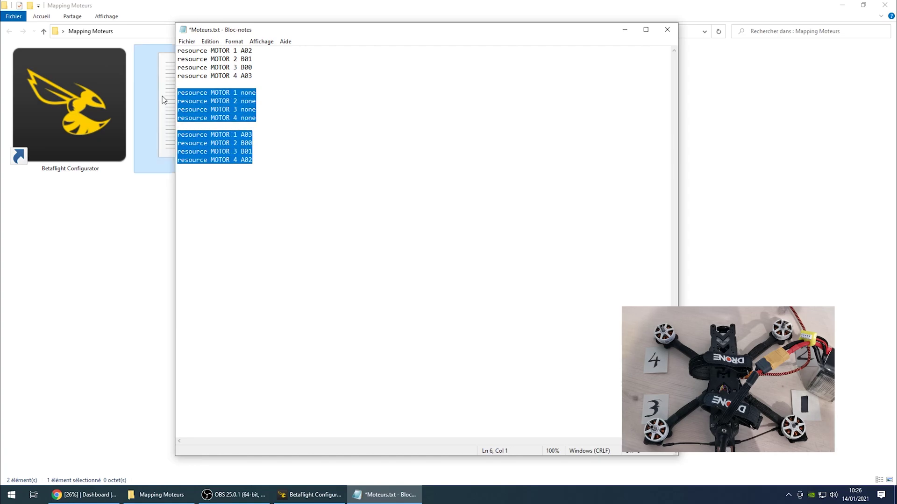
{"action": "left_click", "coordinate": [310, 495]}
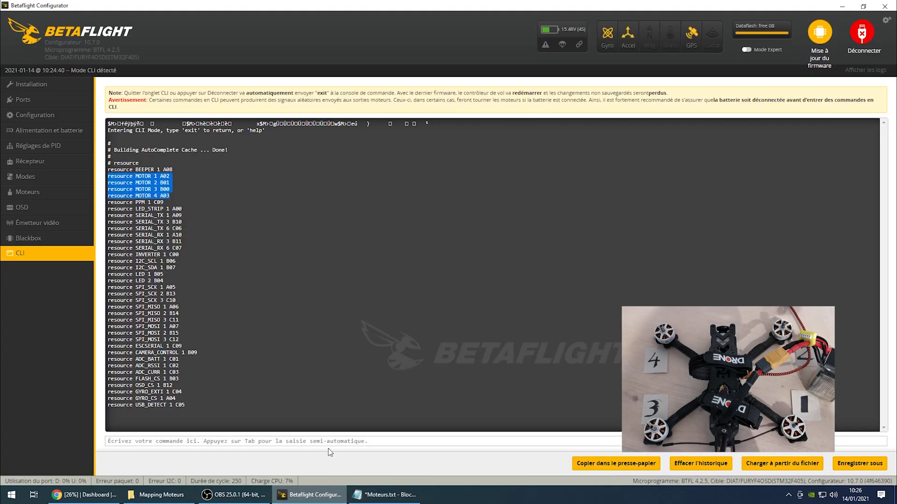
{"action": "left_click", "coordinate": [263, 441]}
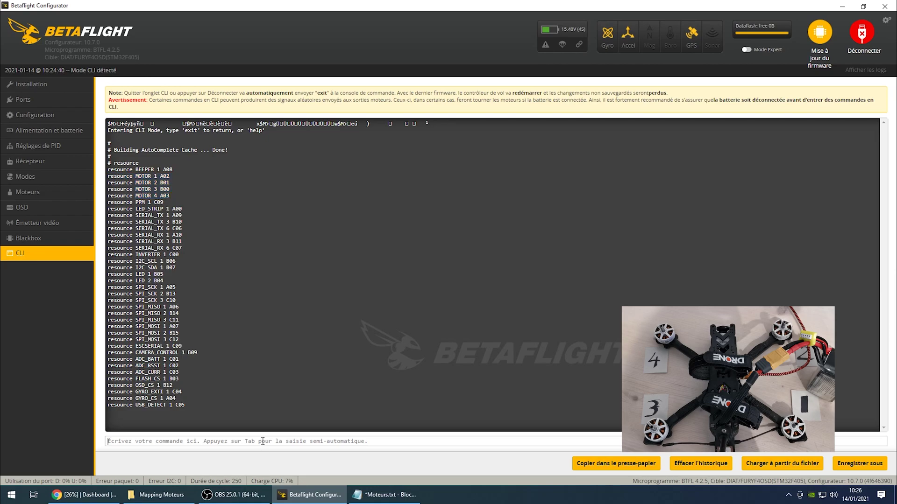
{"action": "type", "text": "resource MOTOR 1 none resource MOTOR 2 none resource MOTOR 3 none resource MOTOR 4 none resource MOTOR 1 A03 resource MOTOR 2 B00 resource MOTOR 3 B01 resource MOTOR 4 A02"}
{"action": "key", "text": "Return"}
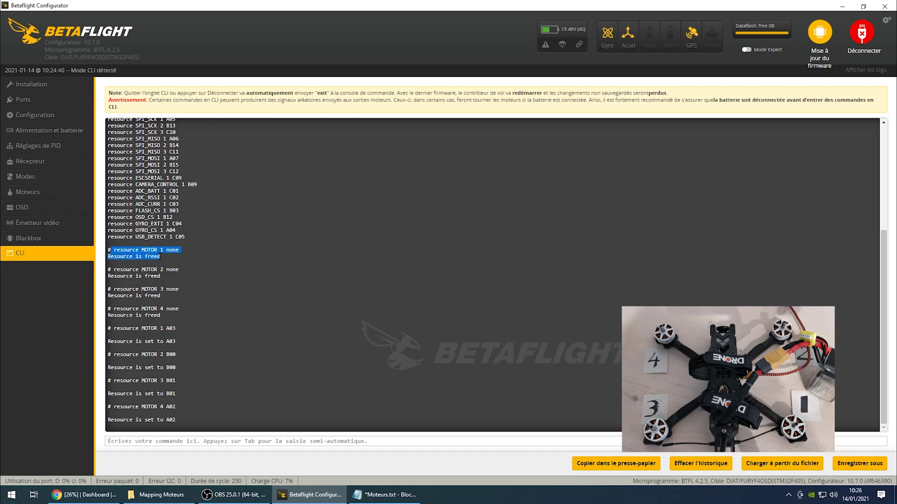
Step: Review the CLI responses to the motor commands and store the new mapping with the save command
{"action": "left_click", "coordinate": [123, 275]}
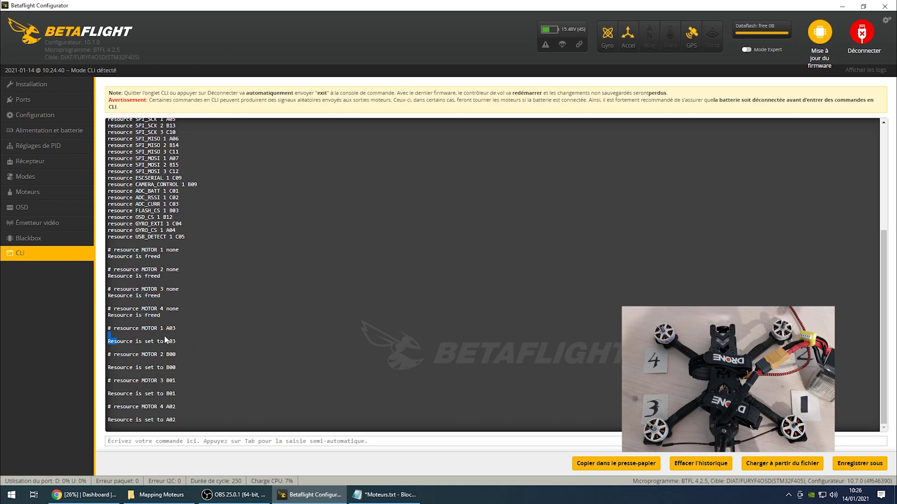
{"action": "left_click", "coordinate": [177, 440]}
{"action": "type", "text": "save"}
{"action": "key", "text": "Return"}
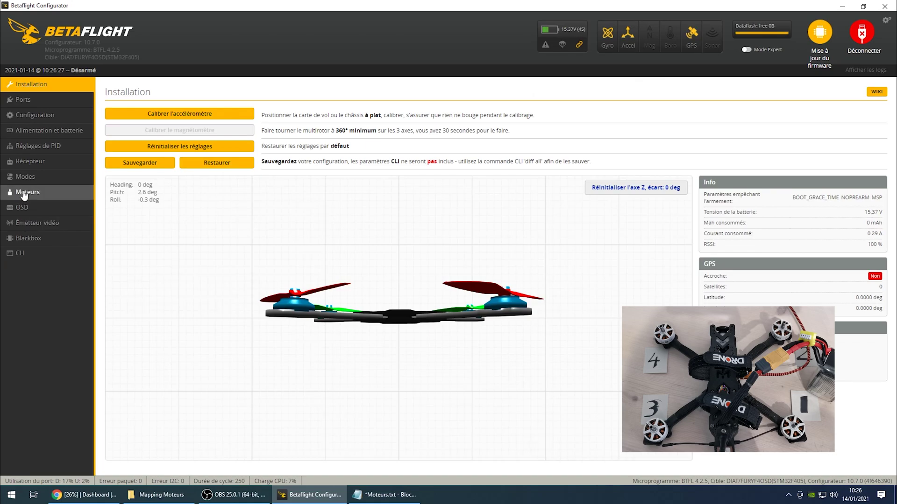
Step: Enable motor test mode, spin motors 1 to 4 in turn to check the new mapping, and disconnect the flight controller
{"action": "left_click", "coordinate": [26, 192]}
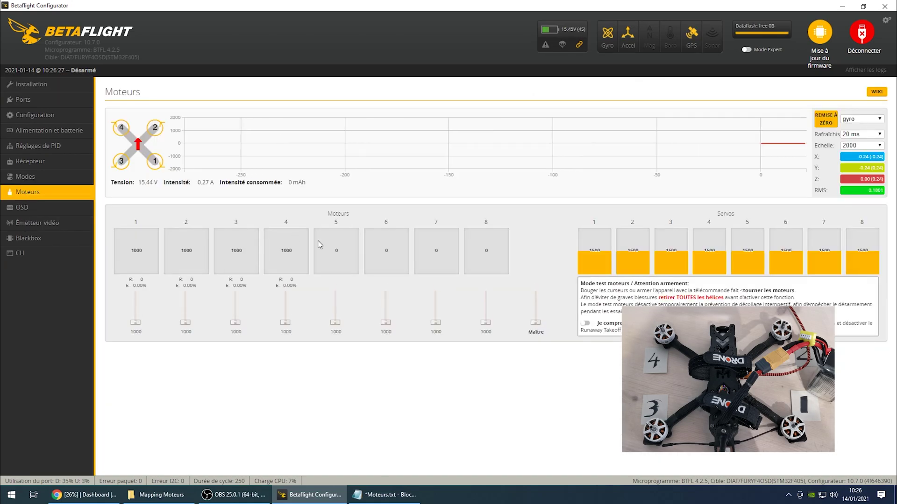
{"action": "left_click", "coordinate": [584, 324]}
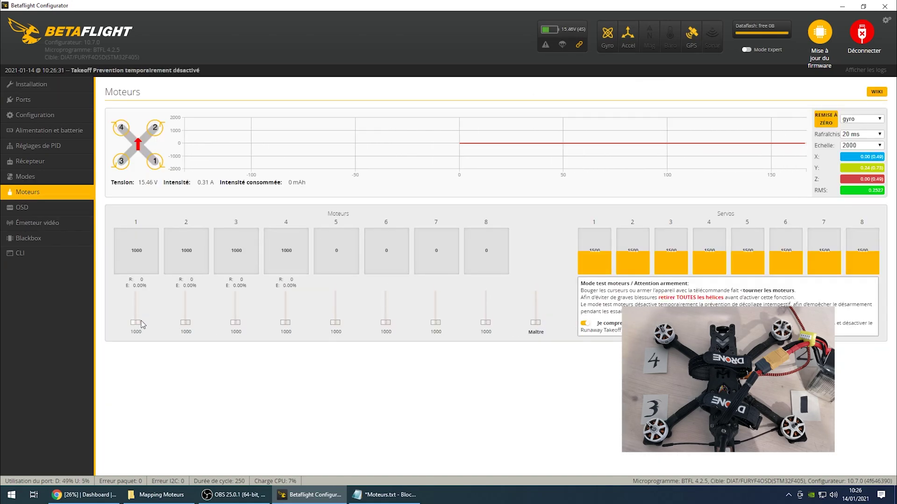
{"action": "left_click_drag", "start_coordinate": [141, 321], "coordinate": [238, 346]}
{"action": "left_click_drag", "start_coordinate": [286, 322], "coordinate": [286, 350]}
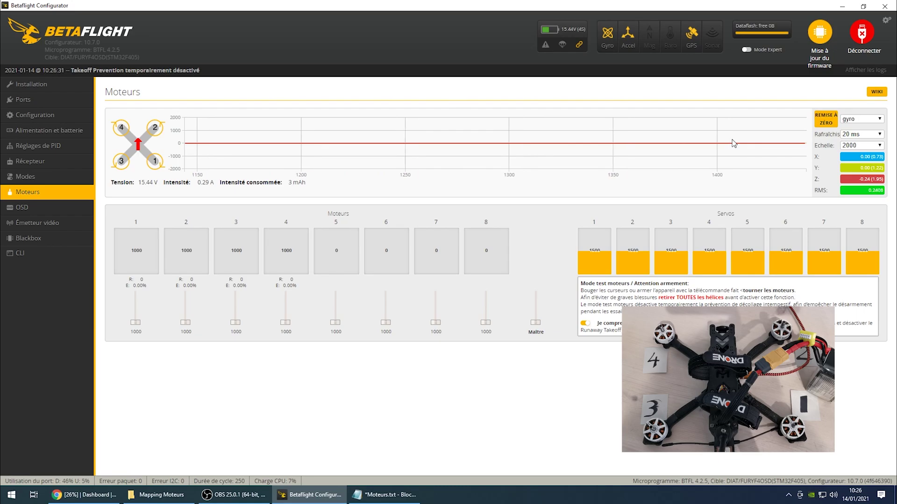
{"action": "left_click", "coordinate": [862, 34]}
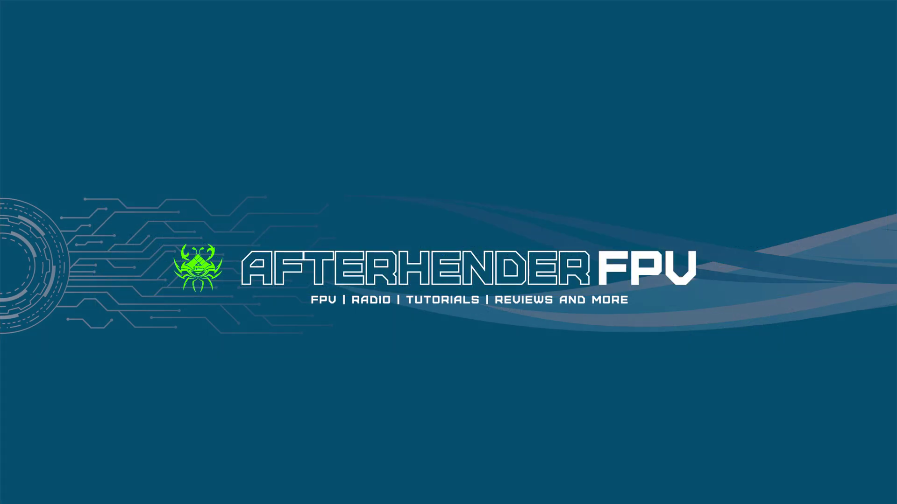